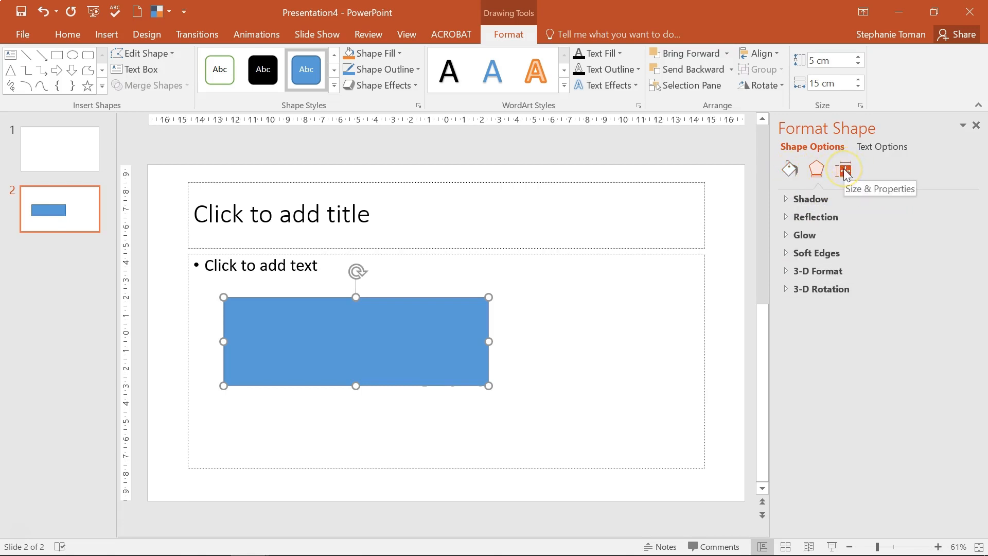
# Step: Expand the Shadow settings of the selected rectangle and look through its presets and options
pyautogui.click(785, 198)
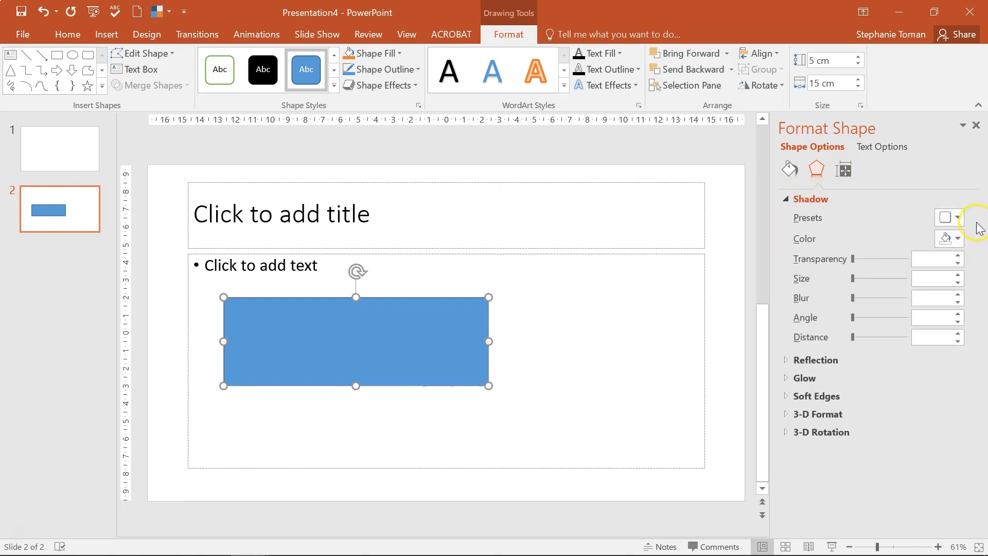
pyautogui.click(957, 214)
pyautogui.click(896, 194)
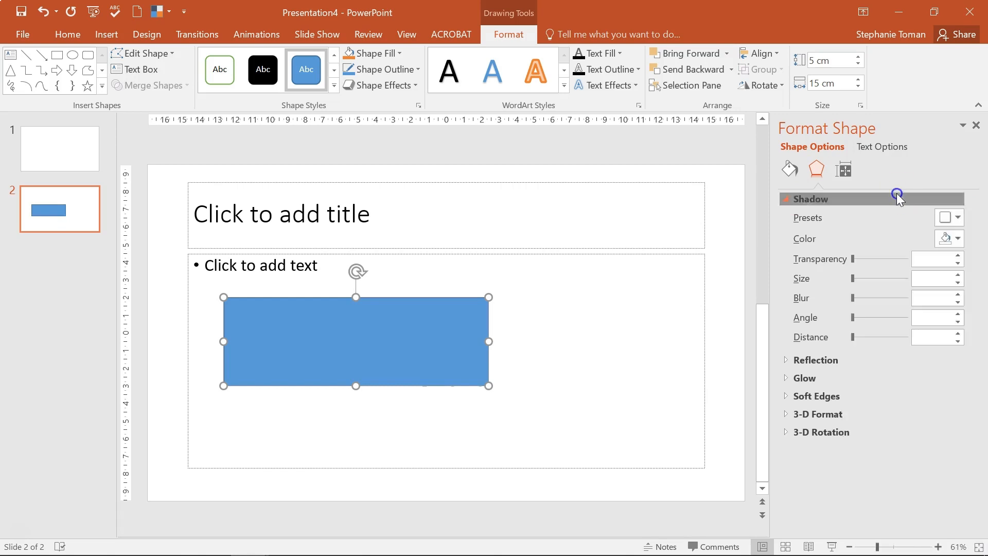
pyautogui.click(784, 198)
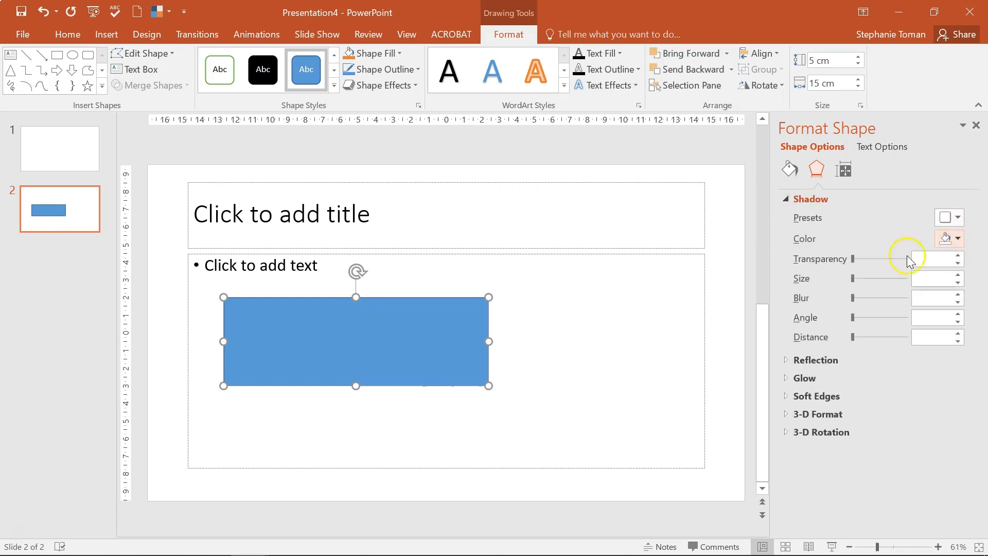
# Step: Expand the Reflection and Glow settings of the rectangle and look through the reflection presets
pyautogui.click(787, 359)
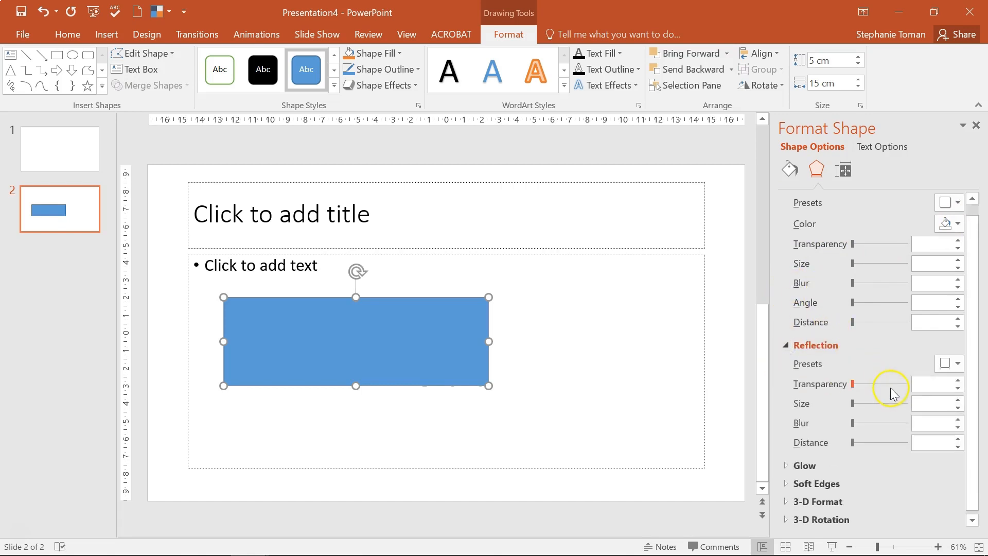
pyautogui.click(786, 466)
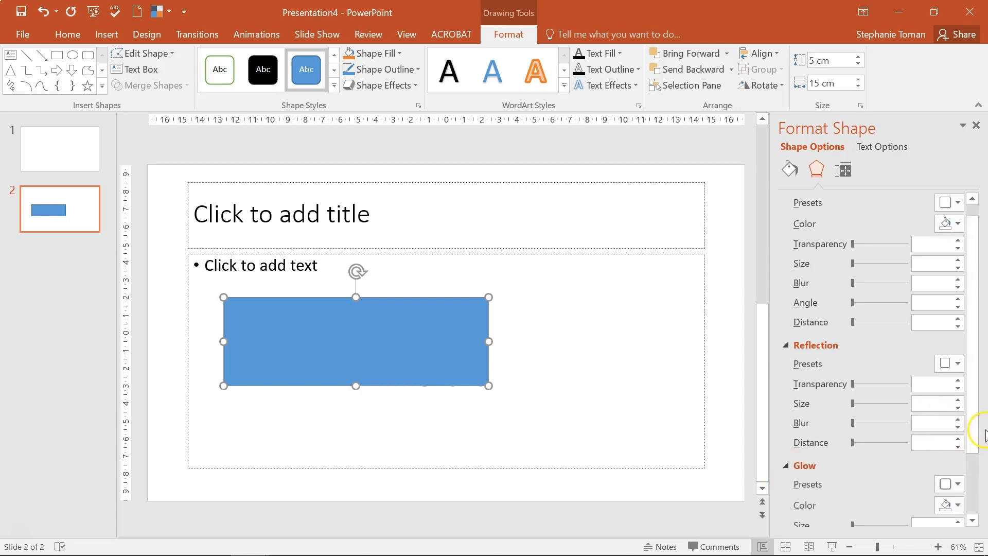
pyautogui.scroll(-3, 970, 404)
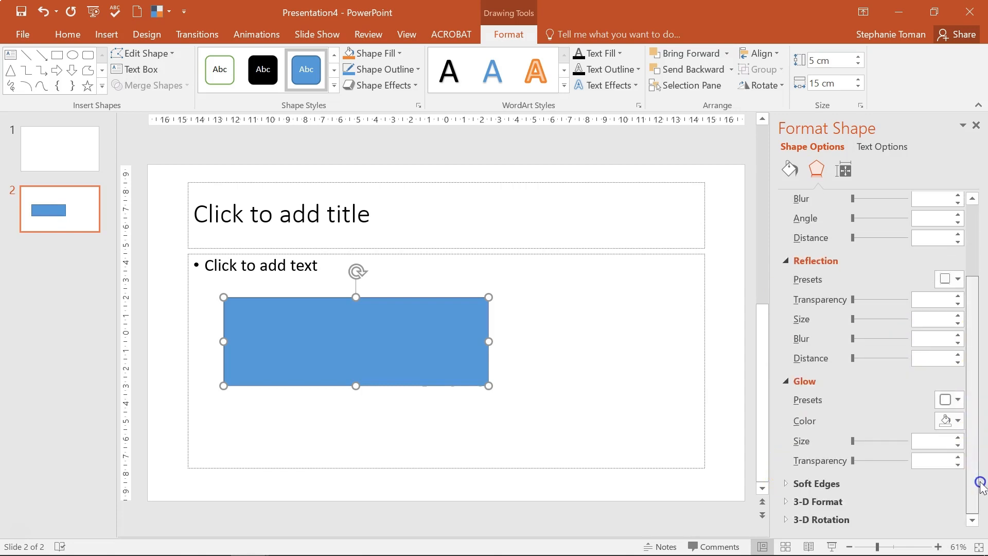
pyautogui.click(957, 283)
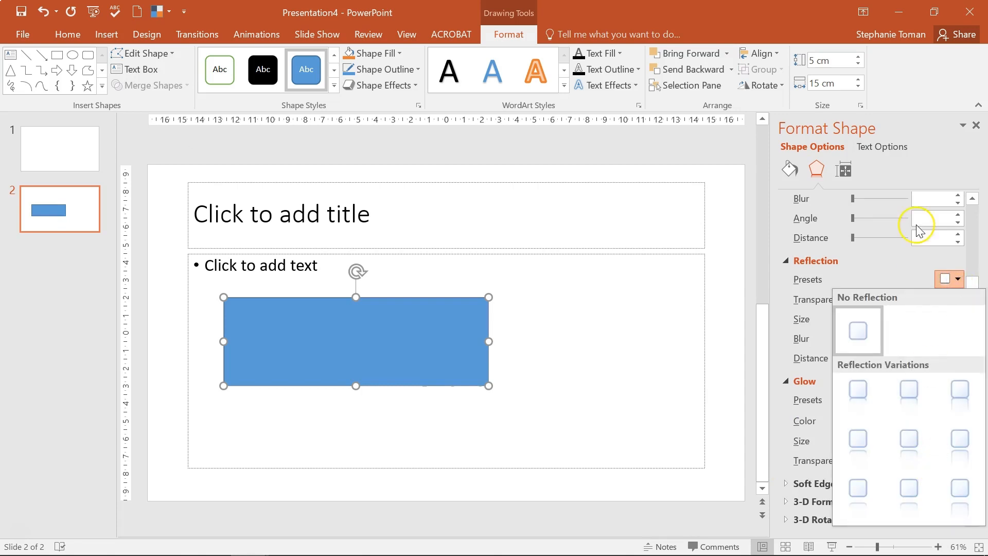
pyautogui.click(880, 261)
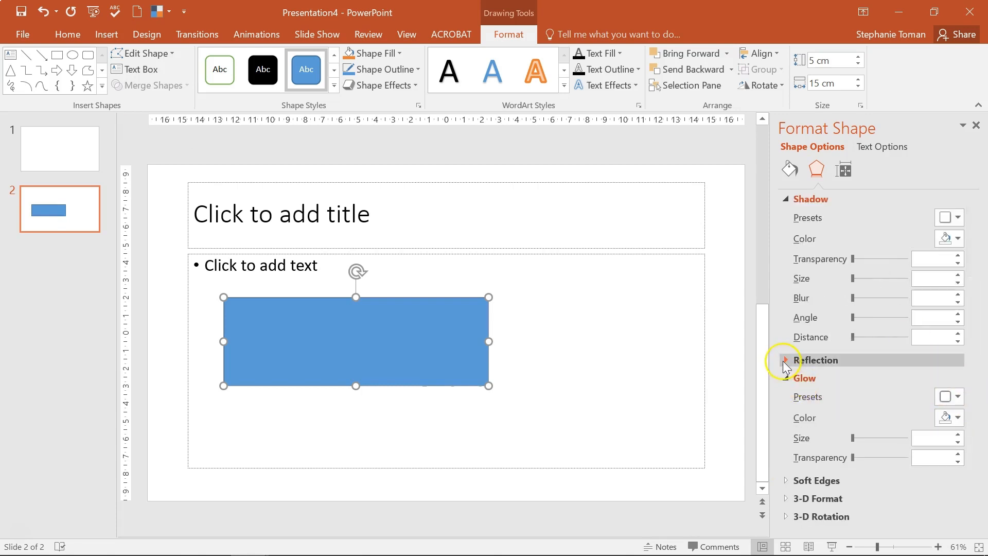
# Step: View the glow presets for the rectangle and collapse the Shadow, Reflection and Glow settings
pyautogui.click(785, 199)
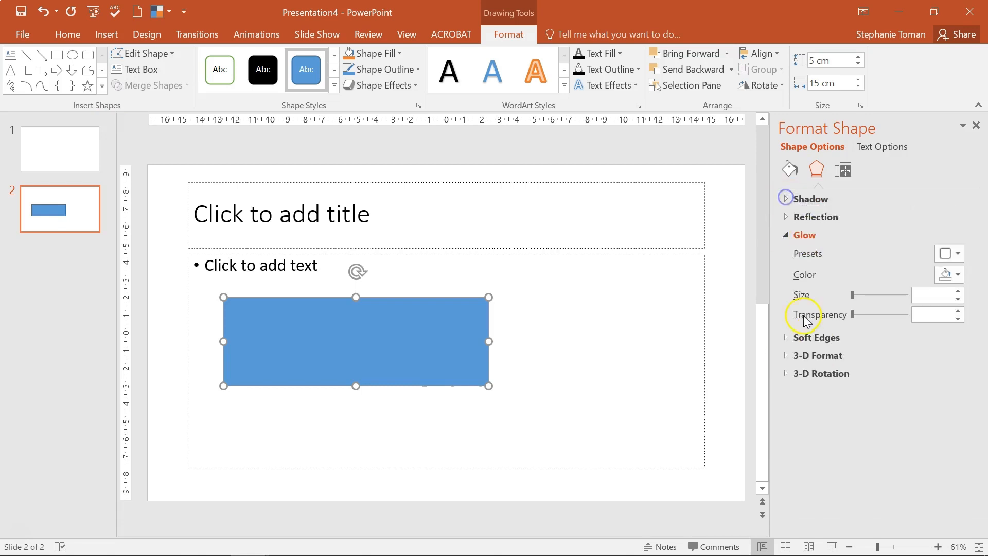
pyautogui.click(955, 254)
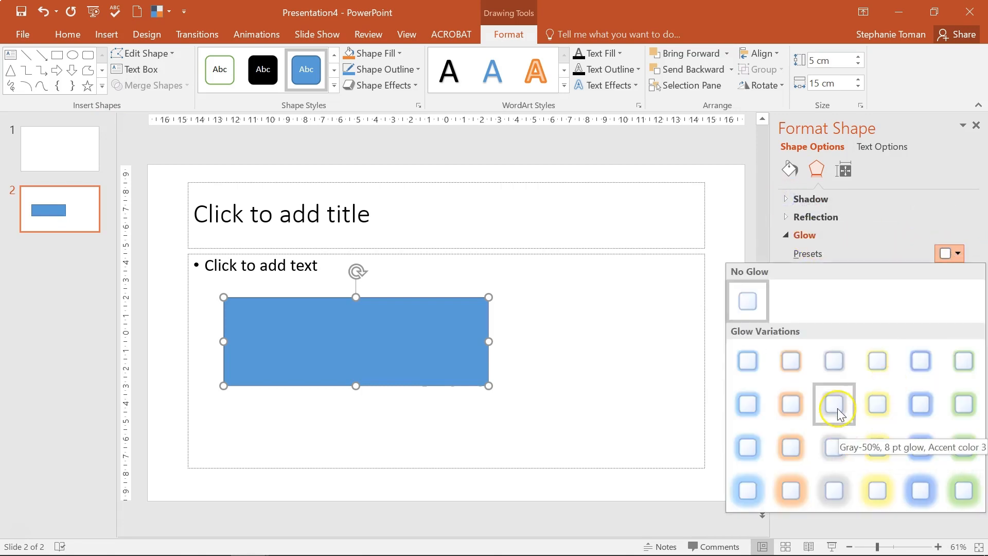
pyautogui.click(924, 220)
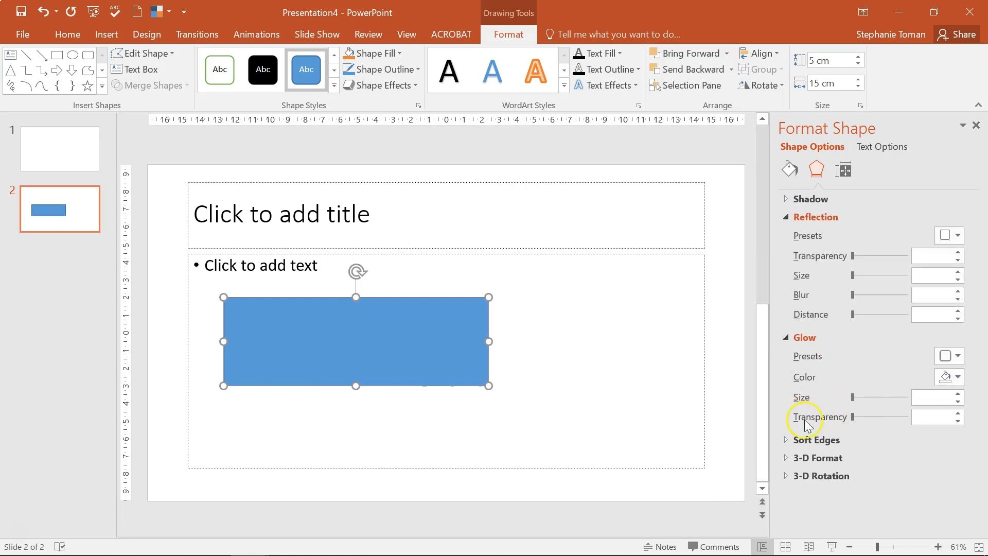
pyautogui.click(786, 337)
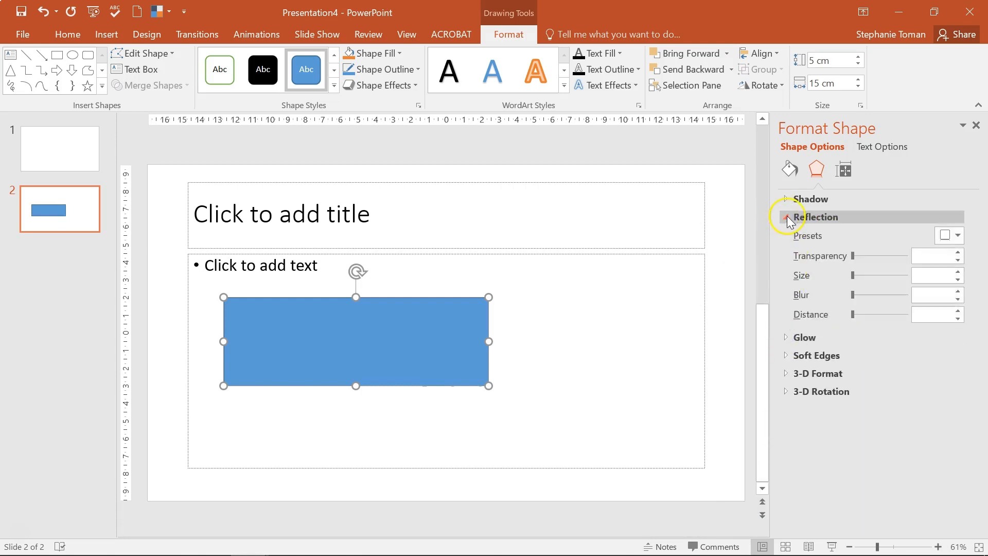
pyautogui.click(785, 217)
# Step: Expand the Soft Edges and 3-D Format settings and review the soft edge presets and the bevel, material and lighting options
pyautogui.click(783, 252)
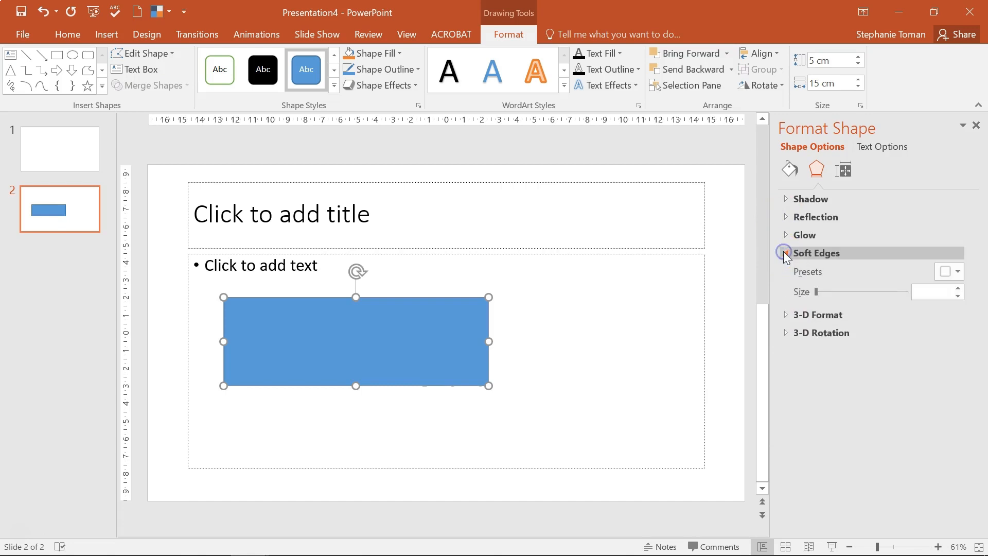
pyautogui.click(960, 271)
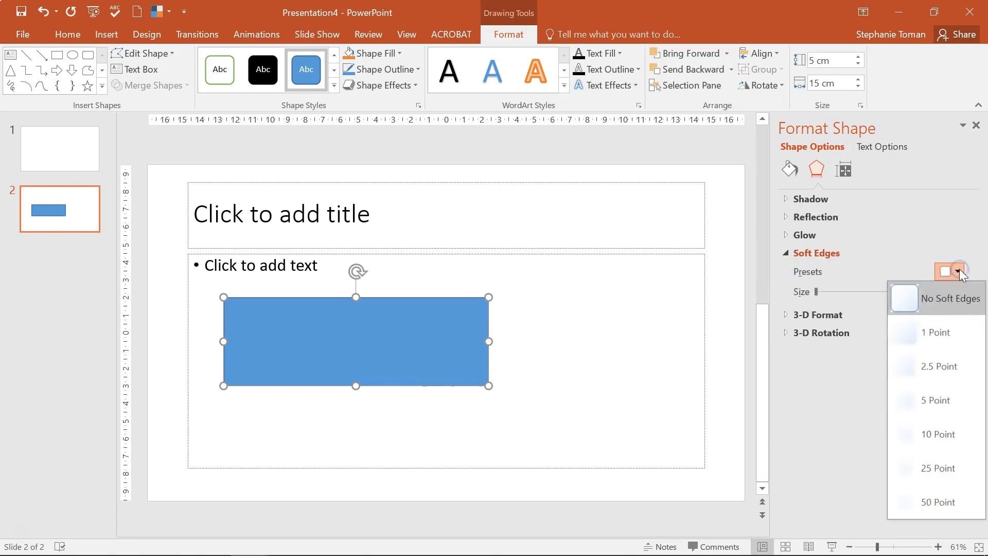
pyautogui.click(785, 315)
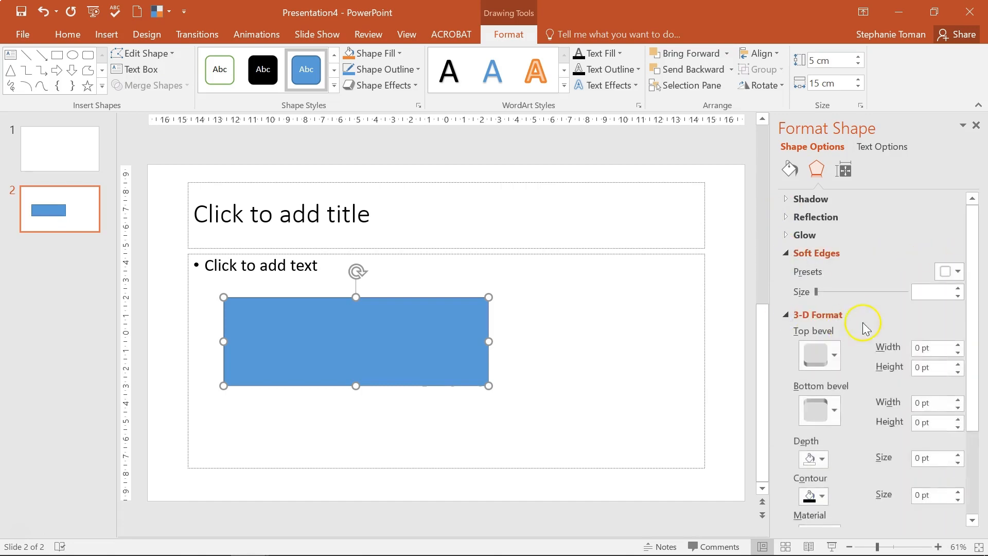
pyautogui.scroll(-3, 928, 343)
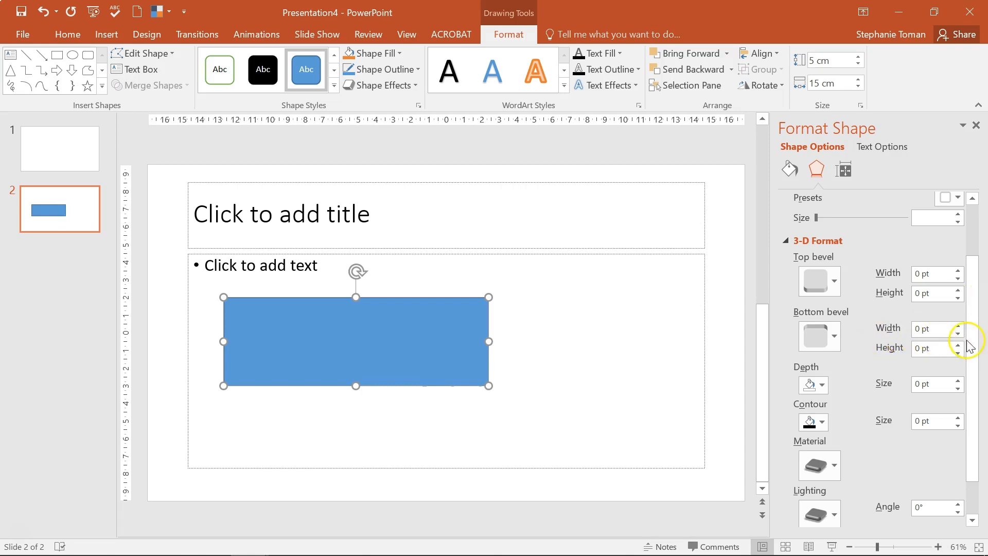
pyautogui.moveTo(971, 342); pyautogui.dragTo(971, 469)
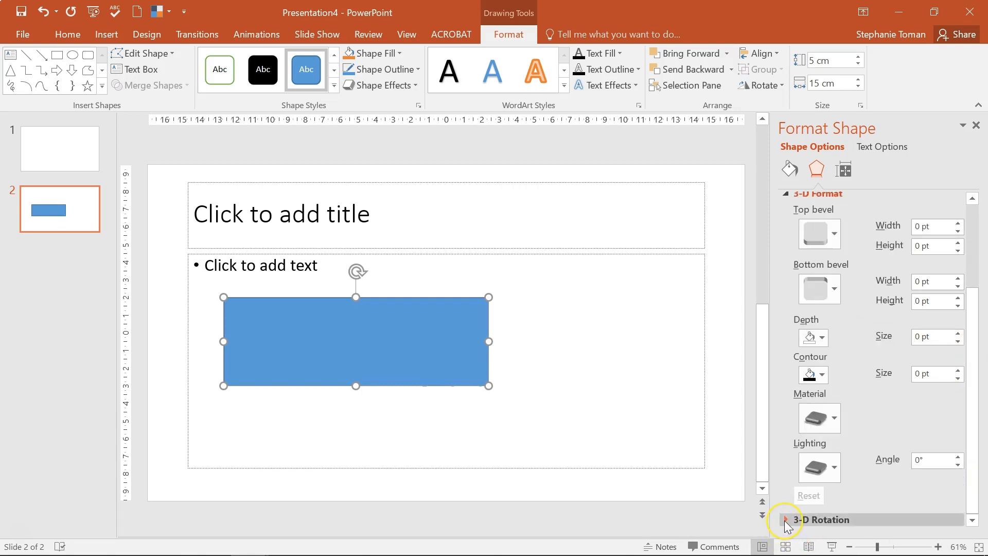
# Step: Expand the 3-D Rotation settings and review the rotation, Keep text flat and distance from ground options
pyautogui.click(787, 521)
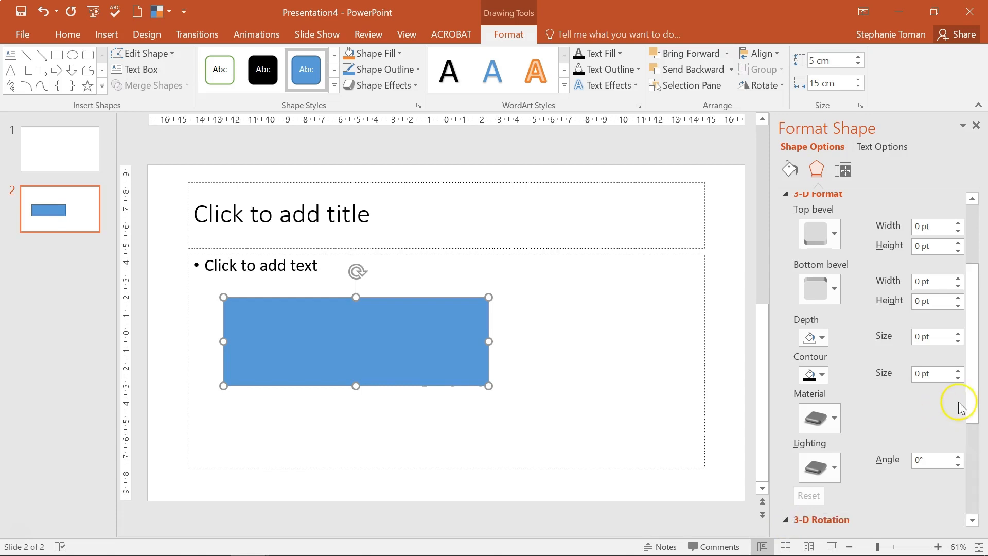
pyautogui.moveTo(978, 396); pyautogui.dragTo(976, 486)
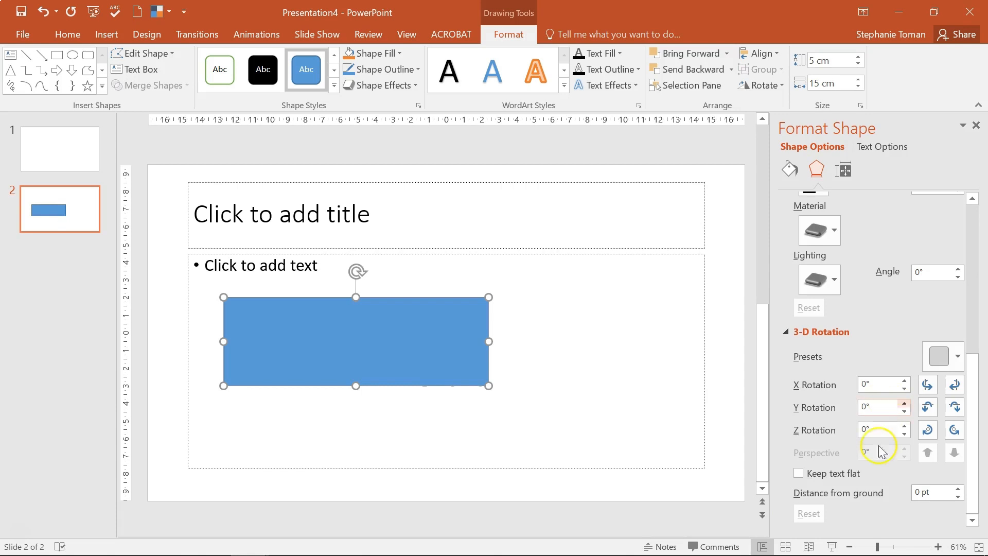
pyautogui.click(798, 476)
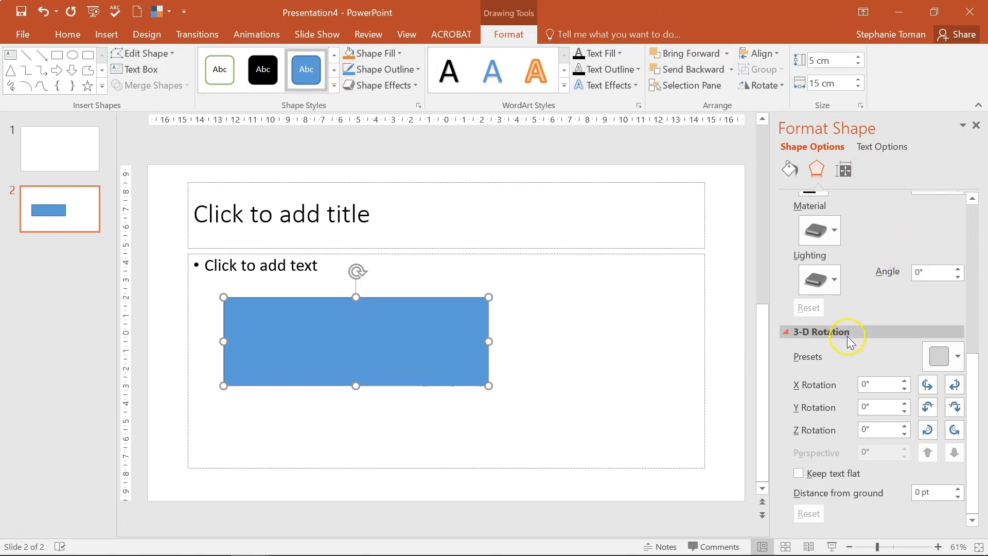
pyautogui.moveTo(975, 369); pyautogui.dragTo(955, 177)
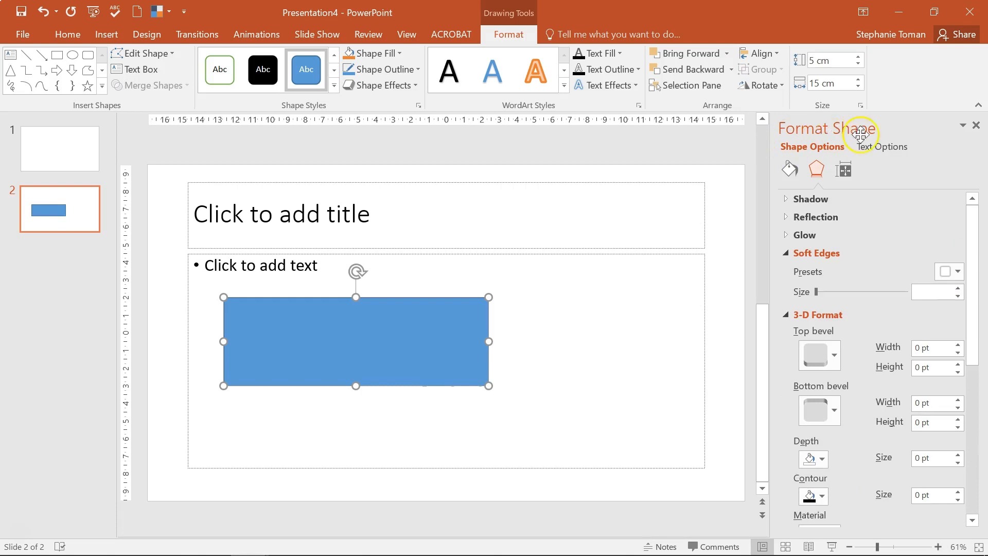
# Step: Review the rectangle's text fill, text effects and text box options, and return to the shape fill and line options
pyautogui.click(885, 146)
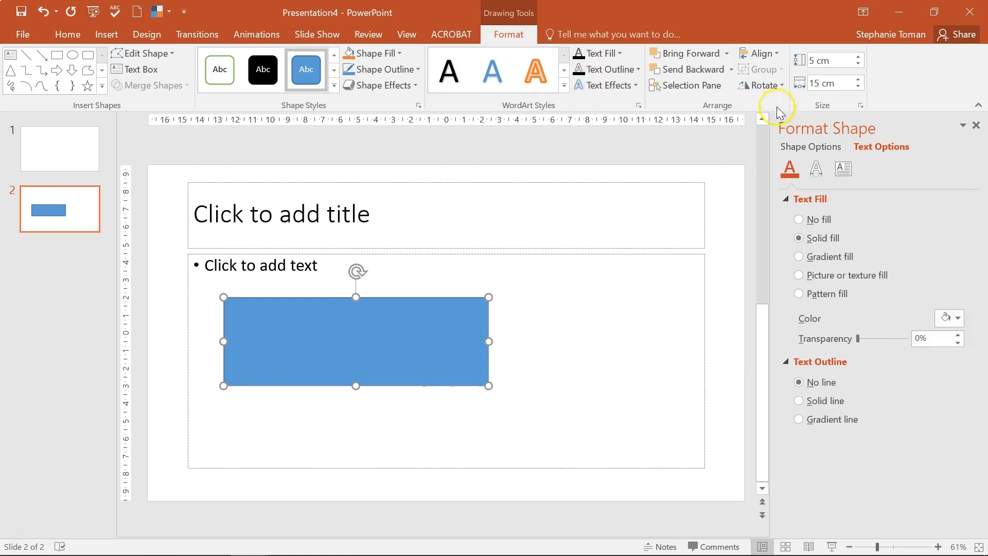
pyautogui.click(815, 168)
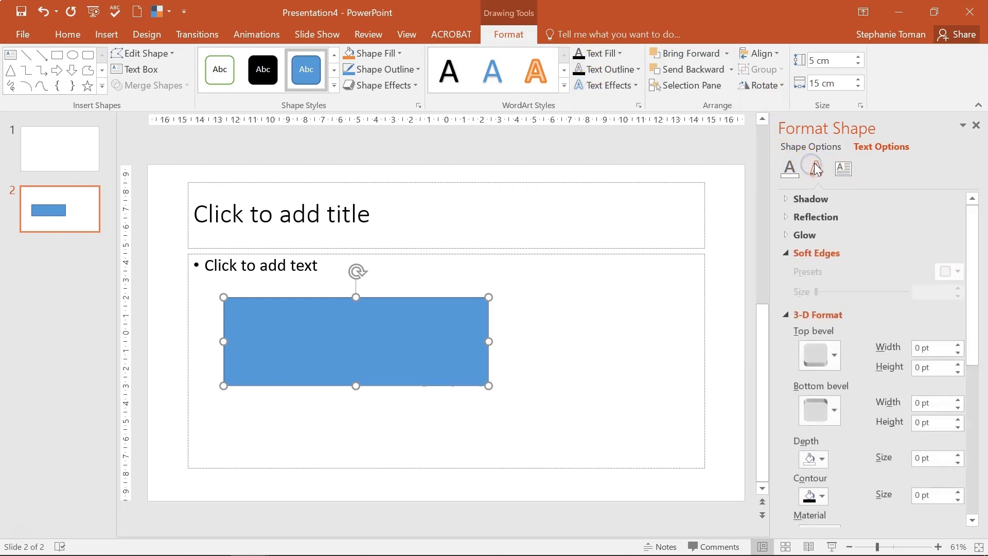
pyautogui.click(846, 170)
pyautogui.click(789, 169)
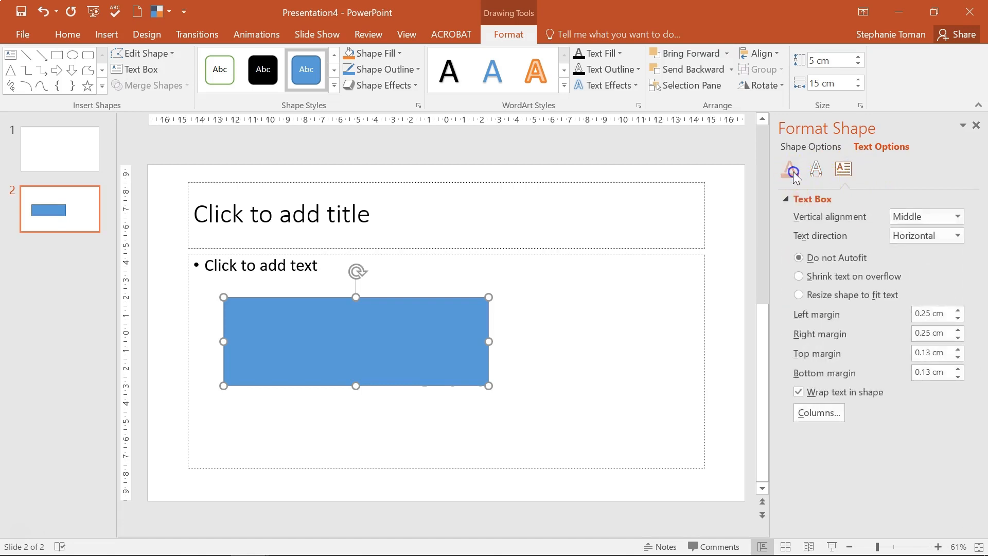
pyautogui.click(809, 147)
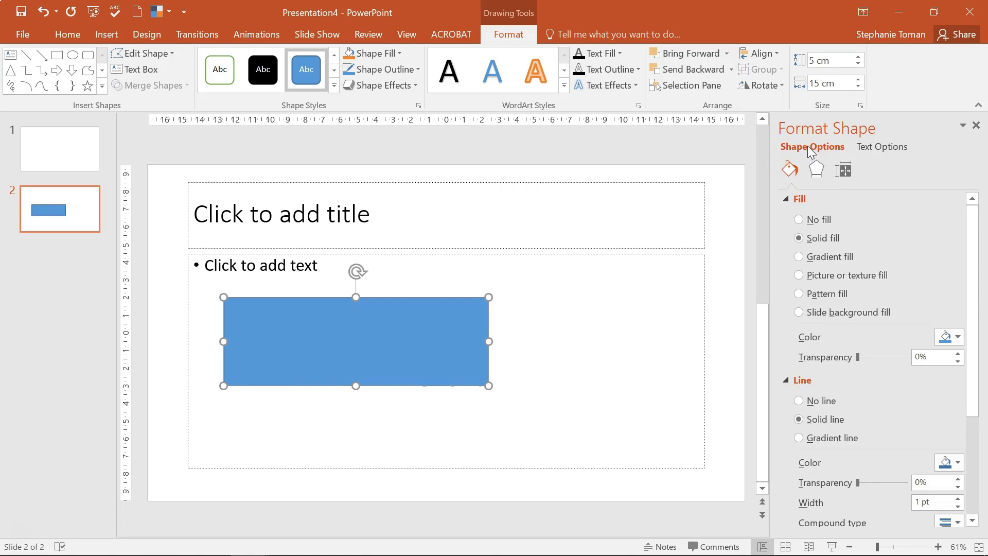
# Step: Switch to the Lecture Slides_Images and Drawn Objects V2.pptx presentation, maximize it and show slide 5, Object Backgrounds – Activity 2
pyautogui.click(899, 11)
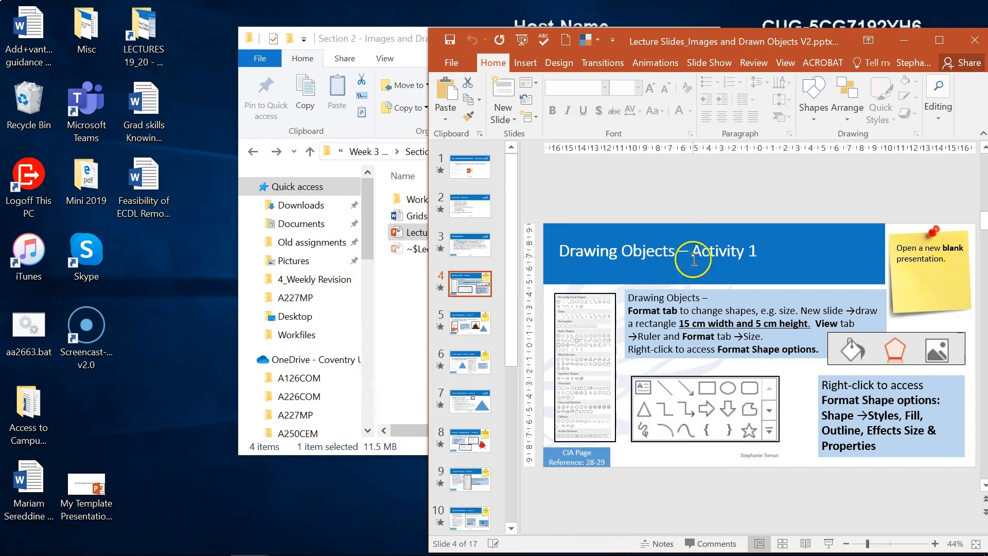
pyautogui.doubleClick(706, 37)
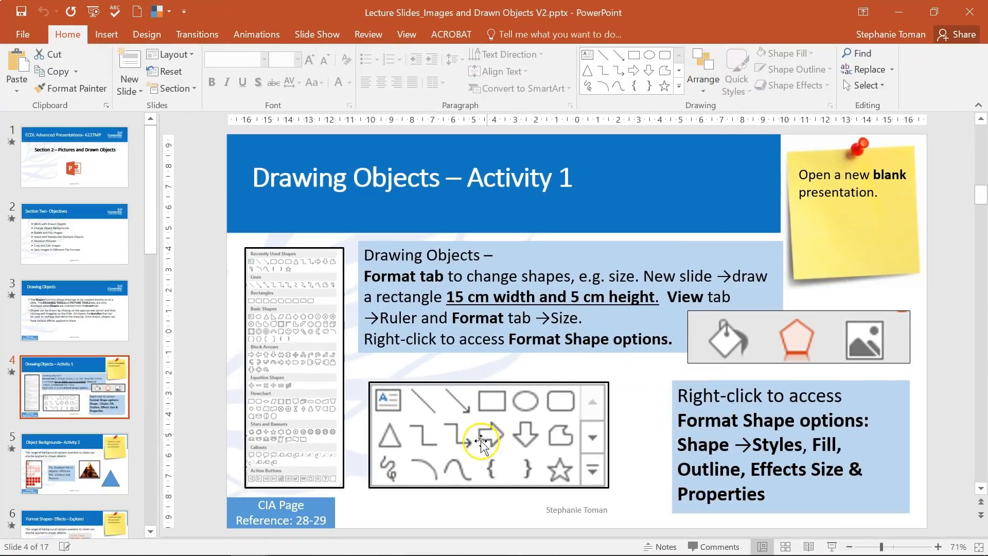
pyautogui.click(63, 464)
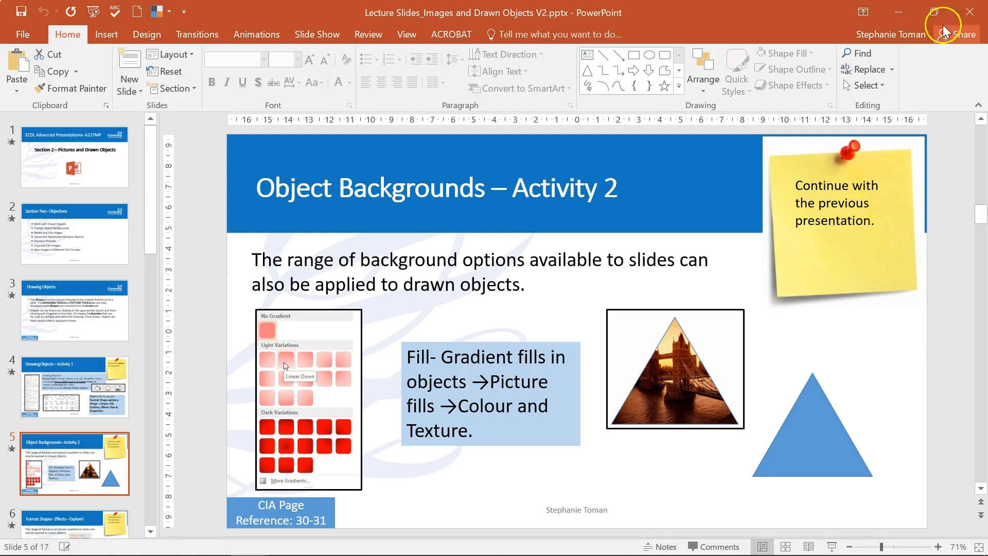
# Step: Switch back to the Presentation4 window containing the blue rectangle
pyautogui.click(898, 14)
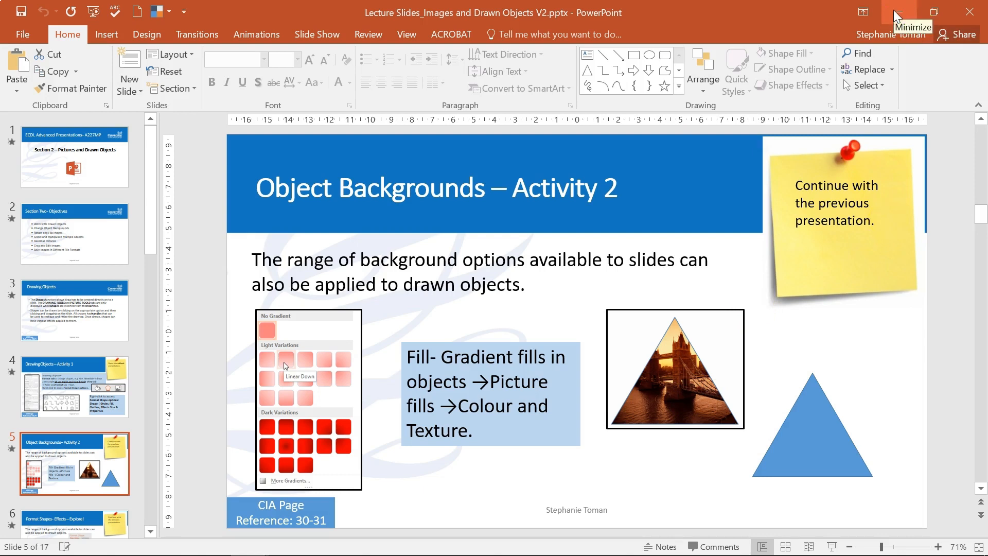
pyautogui.click(375, 35)
pyautogui.click(407, 35)
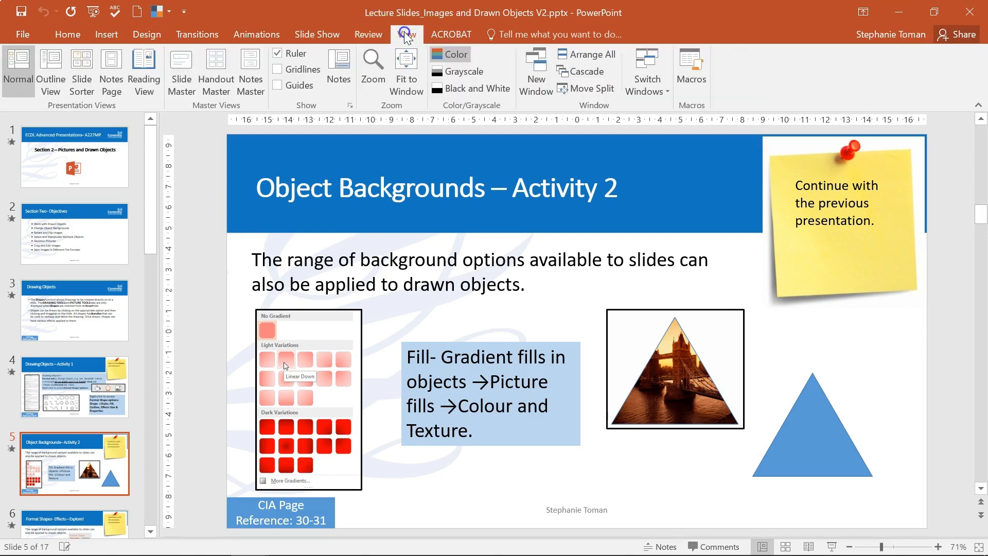
pyautogui.click(647, 82)
pyautogui.click(667, 129)
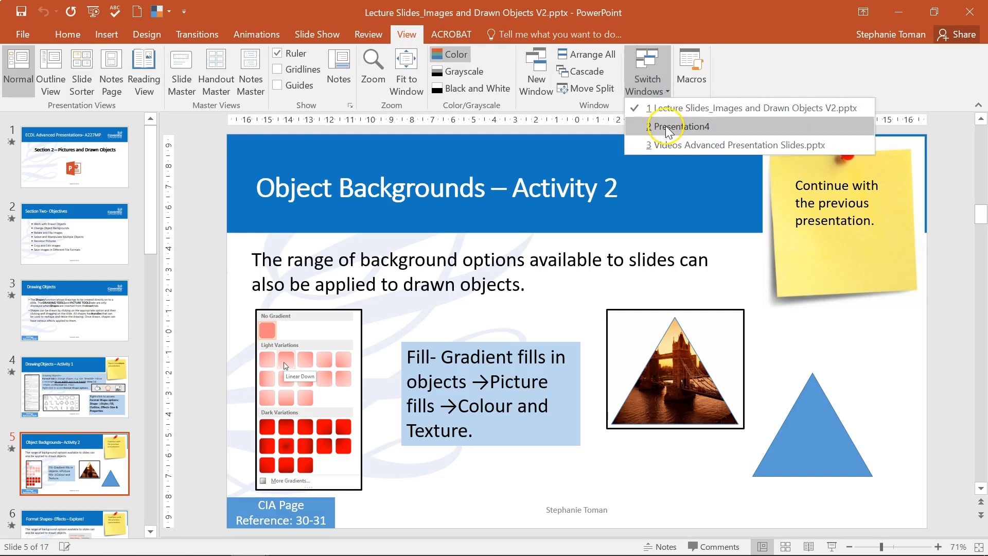
pyautogui.click(669, 126)
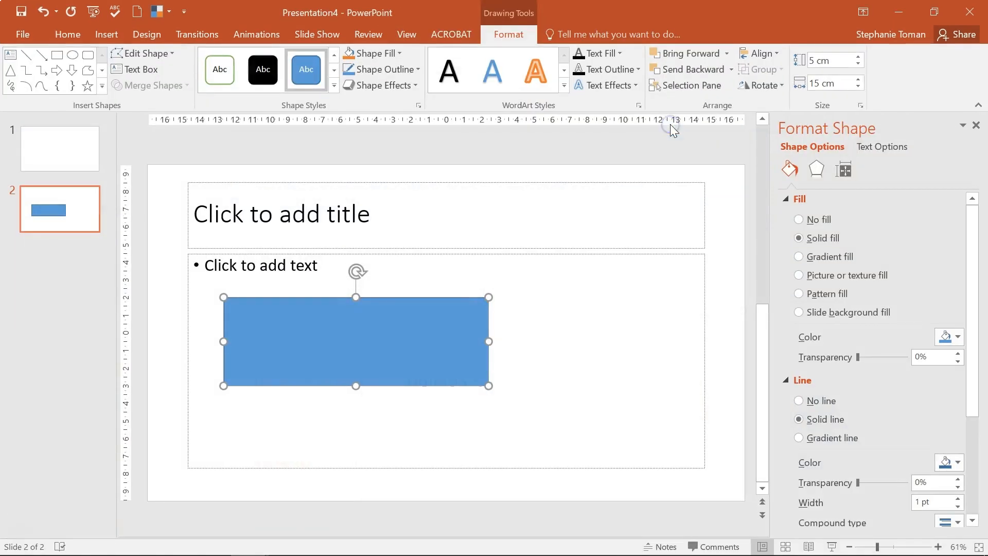
# Step: Fill the rectangle with the light-variation linear gradient that fades vertically from pale blue at the top to darker blue at the bottom
pyautogui.click(330, 372)
pyautogui.rightClick(433, 336)
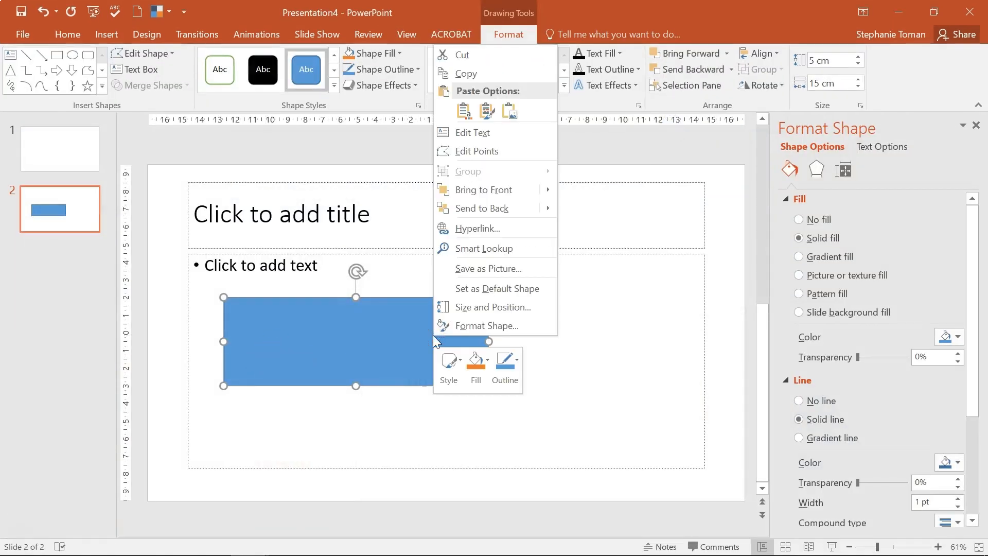
pyautogui.click(484, 364)
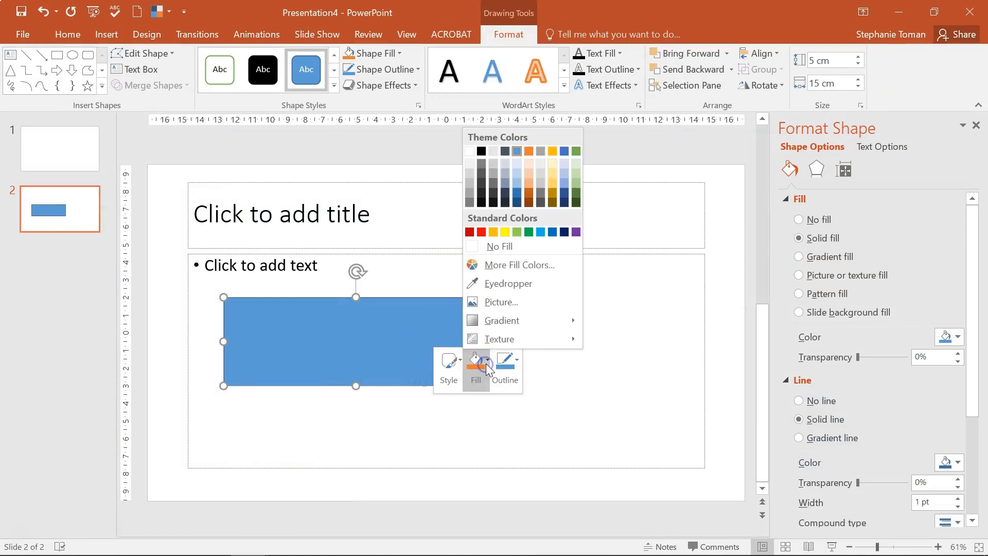
pyautogui.click(514, 320)
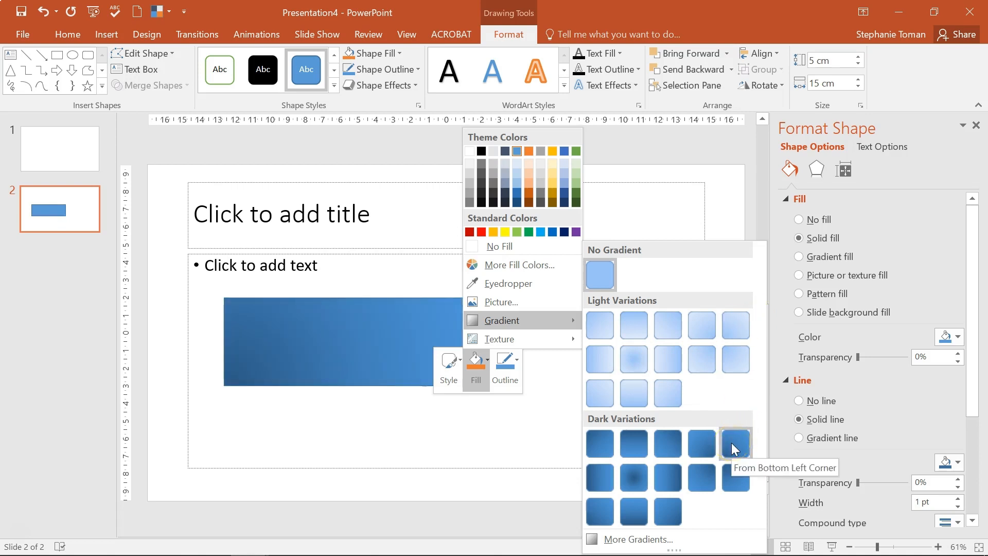
pyautogui.click(635, 396)
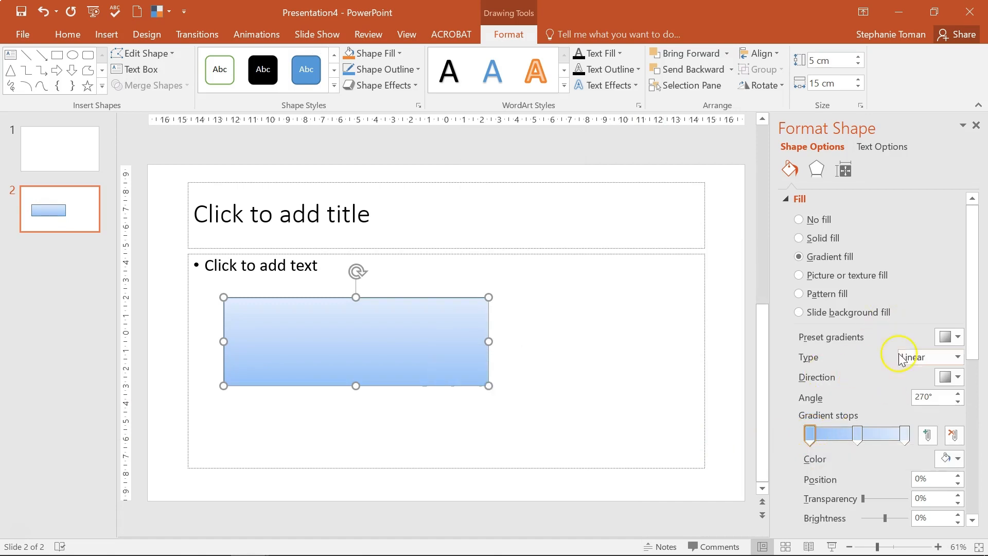
# Step: Try the orange preset gradient from the third row on the rectangle, and replace it with the darker blue preset from the same row
pyautogui.click(956, 337)
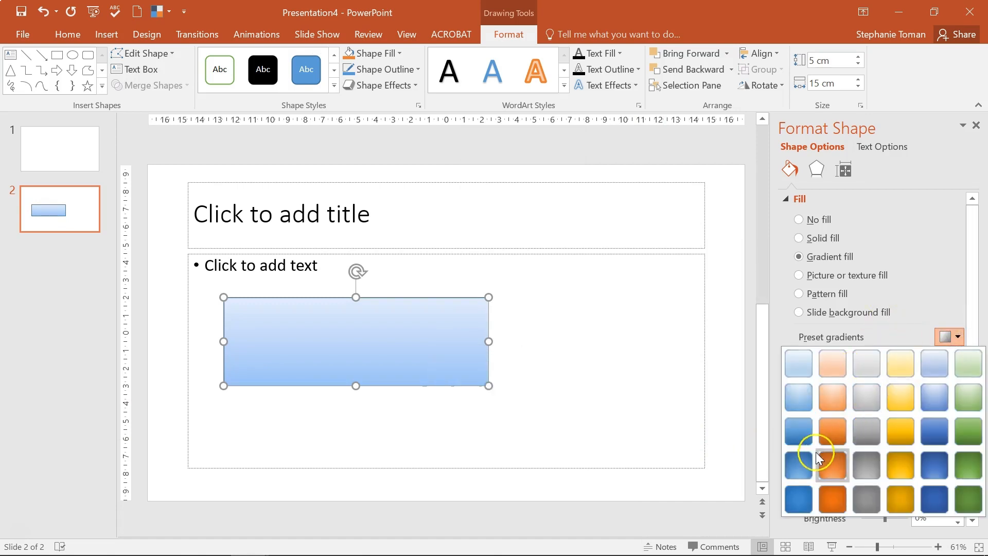
pyautogui.click(832, 431)
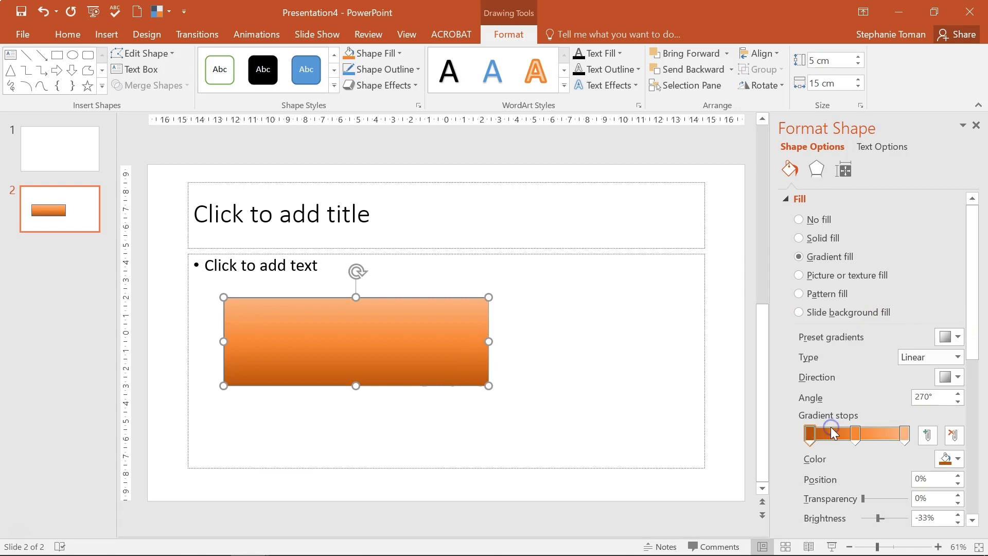
pyautogui.click(959, 337)
pyautogui.click(941, 436)
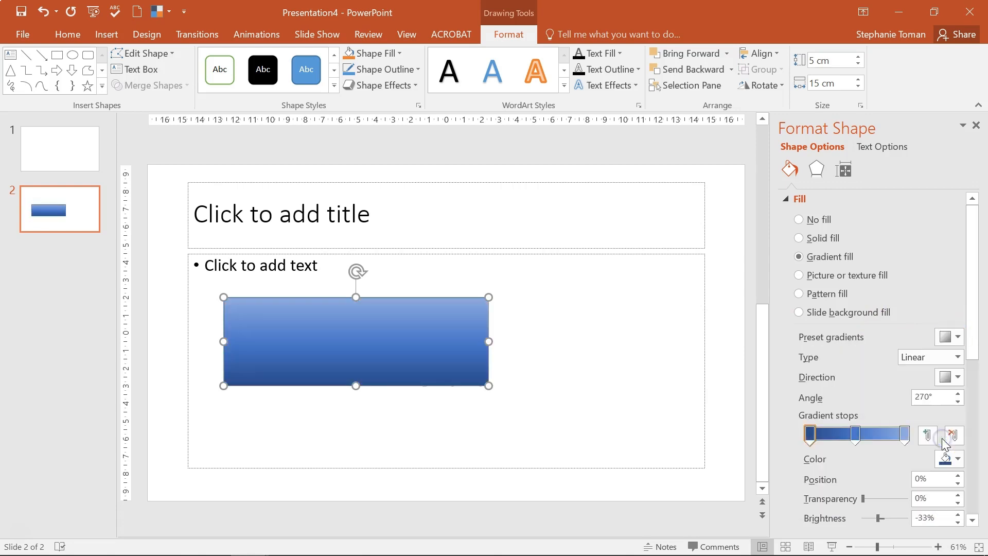
# Step: Try the Radial gradient type, and set the type to Rectangular with the direction starting from the rectangle's top-right corner
pyautogui.click(958, 356)
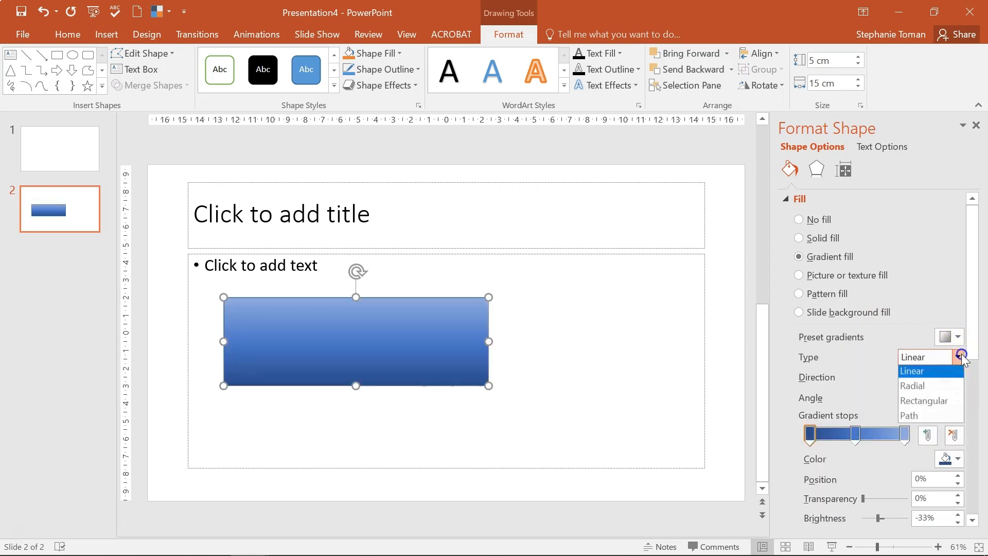
pyautogui.click(934, 391)
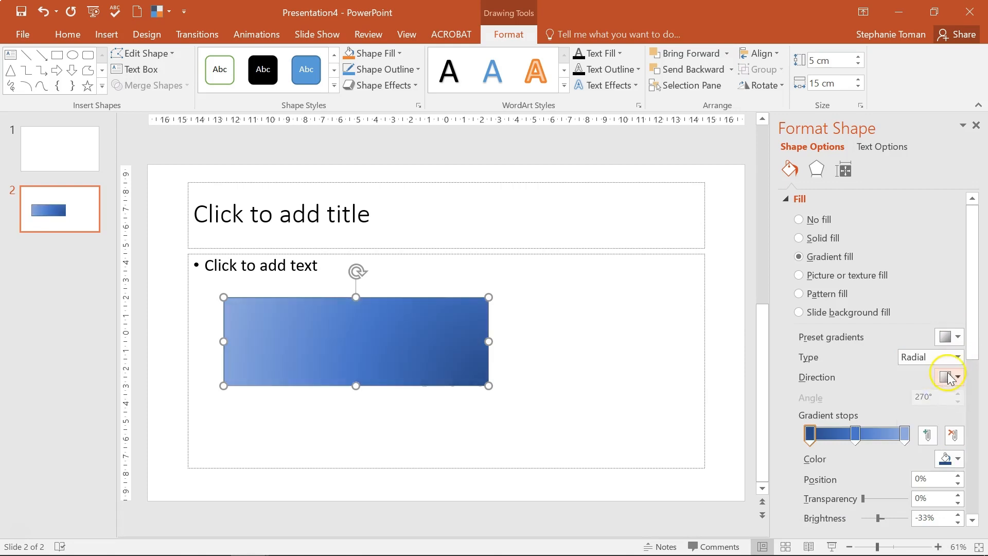
pyautogui.click(958, 357)
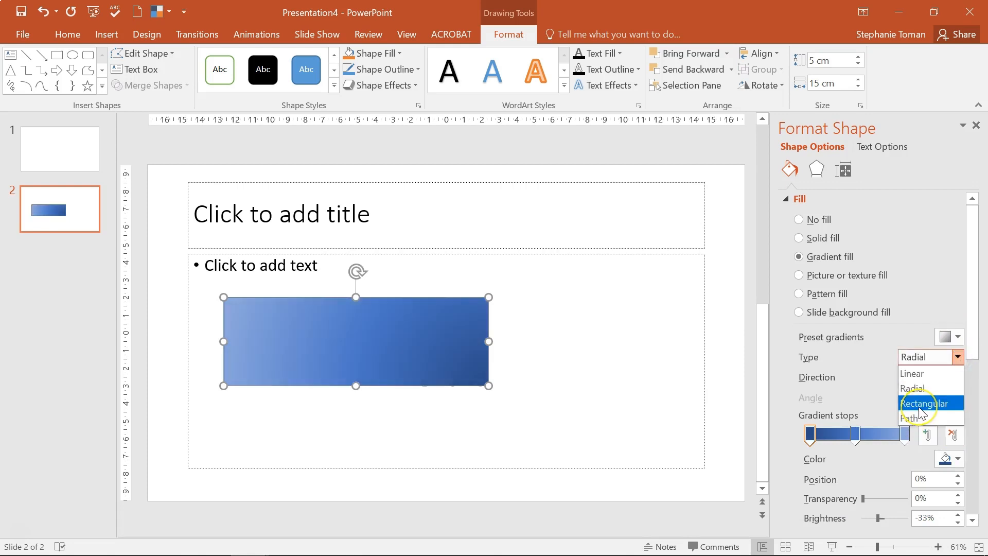
pyautogui.click(921, 405)
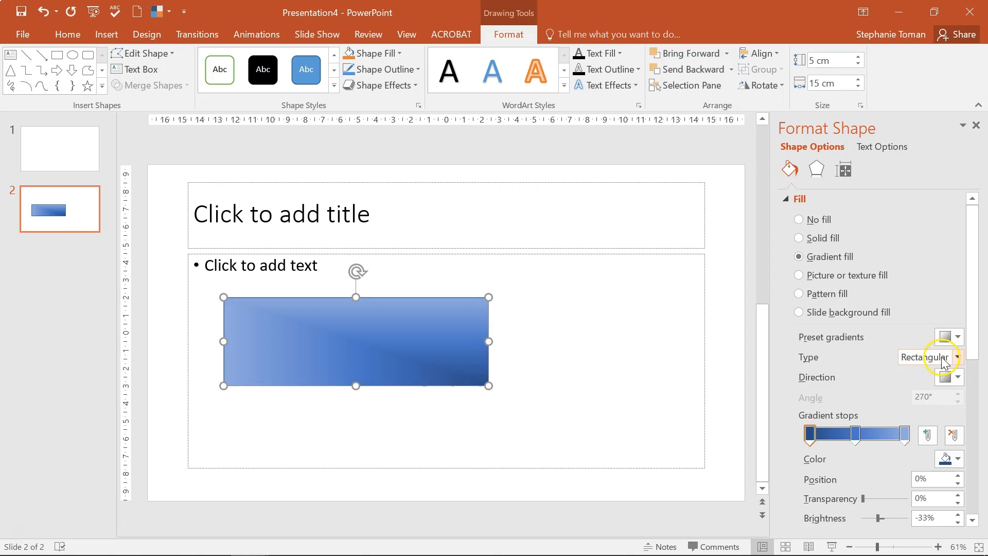
pyautogui.click(949, 377)
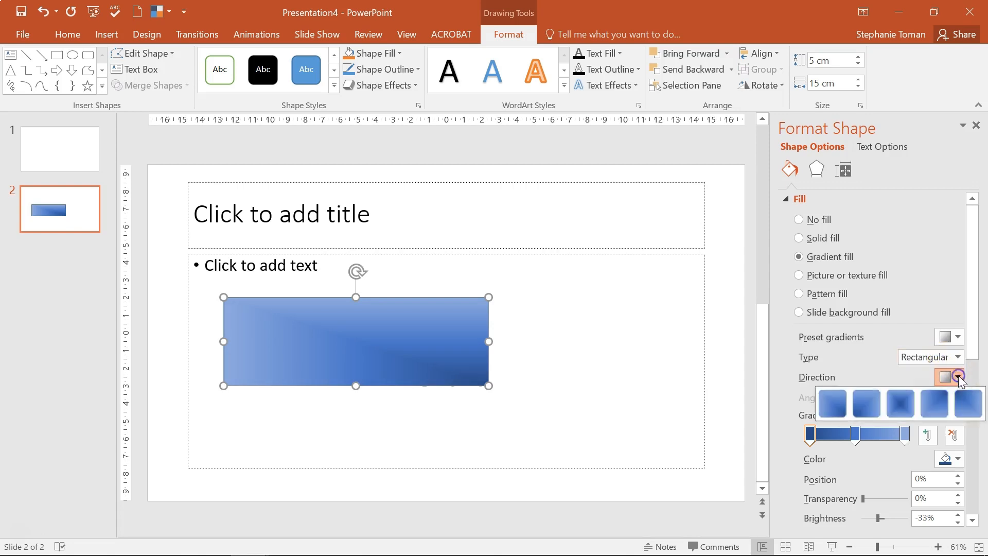
pyautogui.click(936, 401)
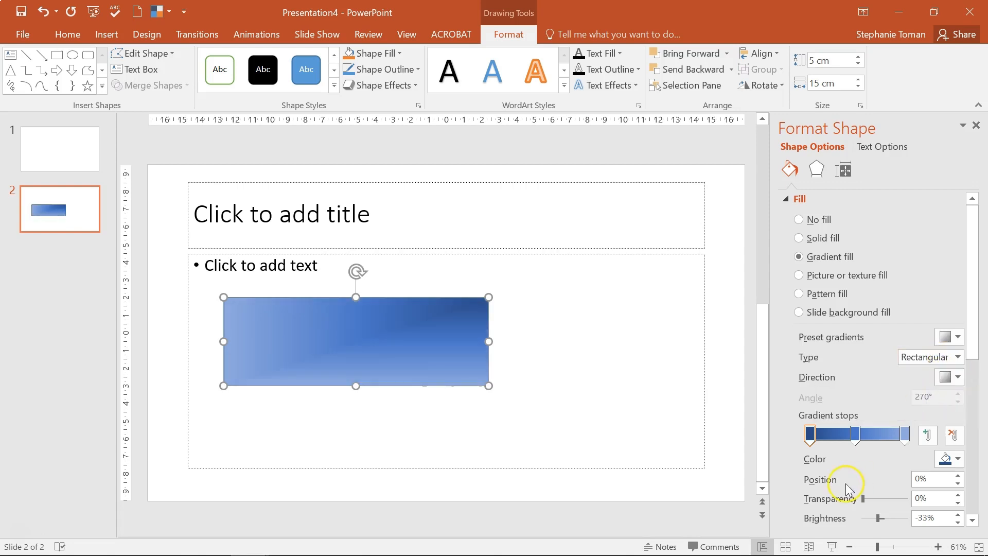
# Step: Select the first gradient stop, at position 0%, in the rectangle's gradient fill
pyautogui.click(812, 435)
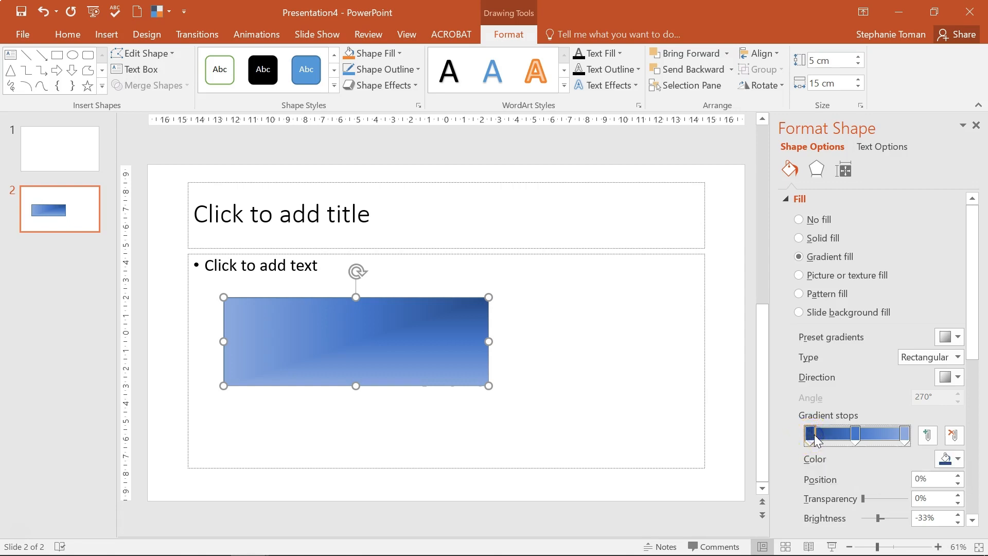